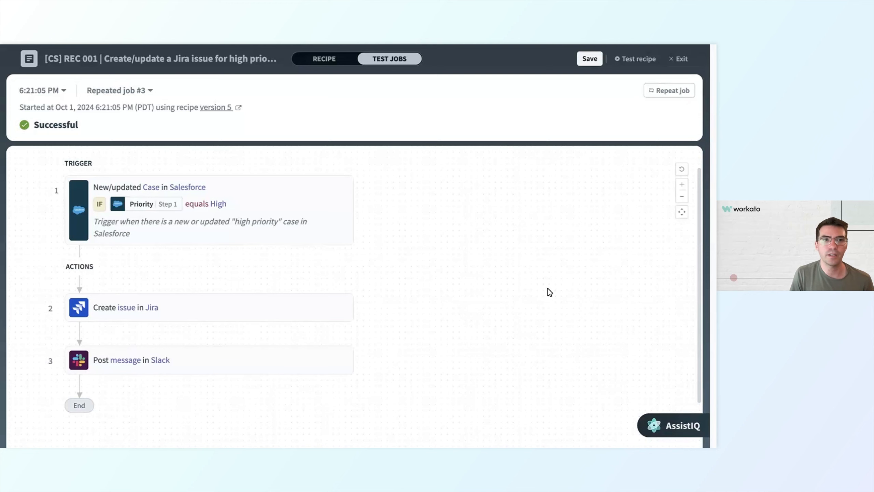
- Leave the recipe editor and open the 6:21:05 PM job from the recipe's job history
left_click(678, 58)
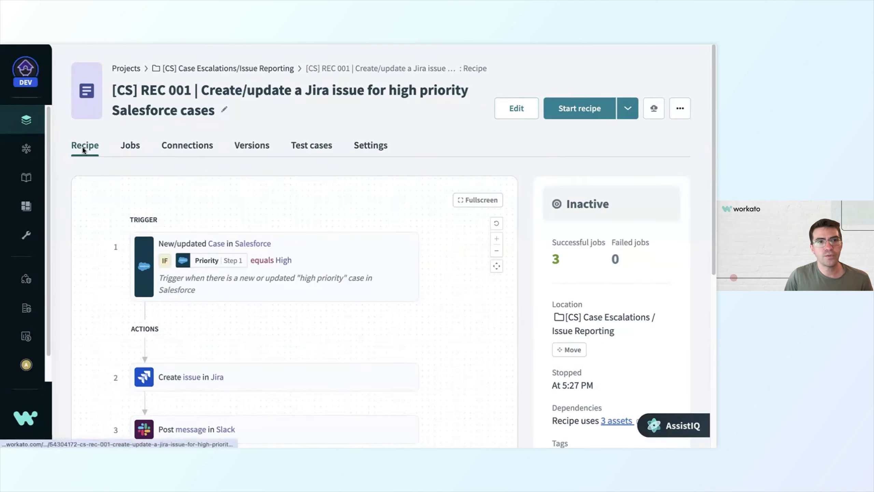
left_click(127, 144)
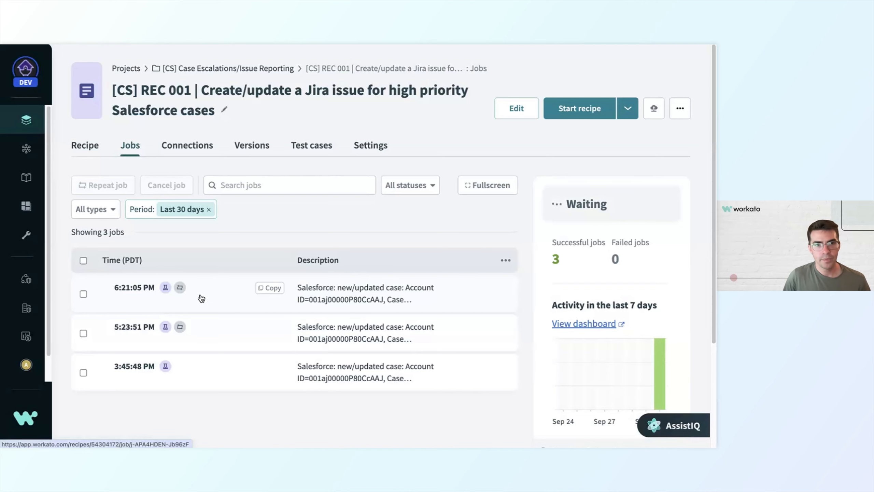
left_click(221, 303)
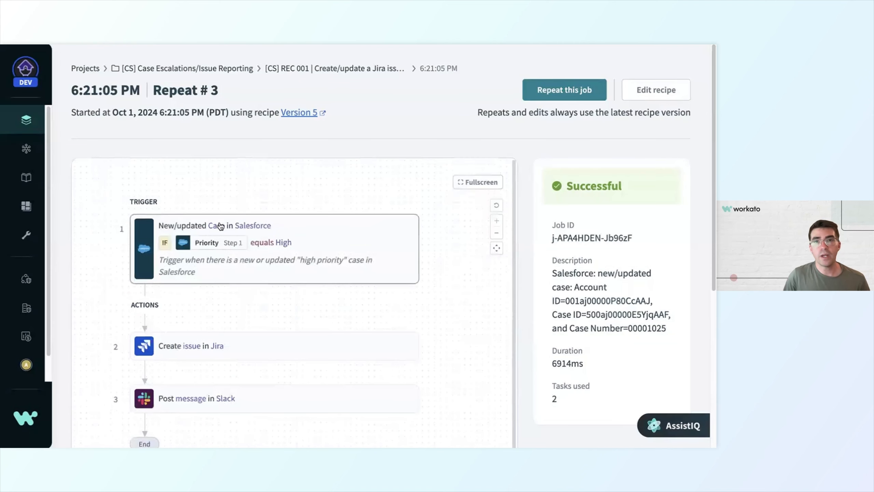
- Review the outputs of the job's Salesforce trigger, Jira issue and Slack message steps, and return to the job list
left_click(315, 240)
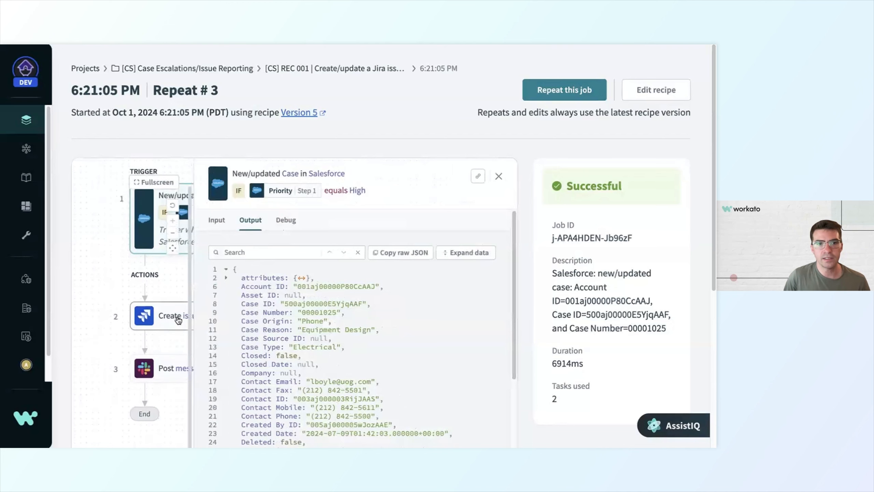
left_click(179, 317)
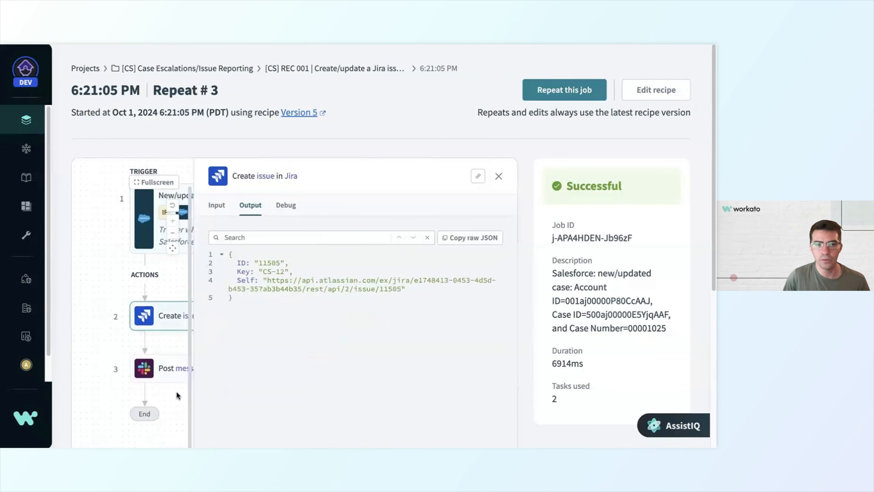
left_click(164, 373)
scroll(381, 296, "down", 1)
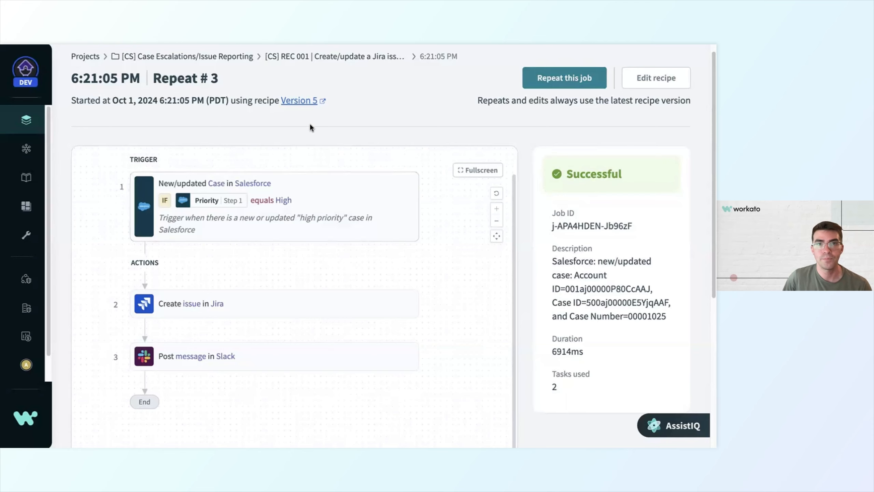
key("alt+Left")
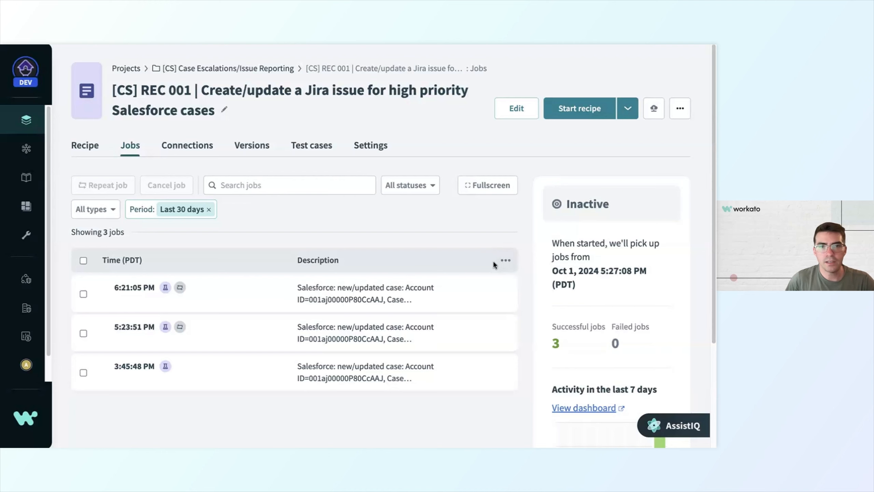
- Open the job table customization and name the first custom column Case Number
left_click(505, 264)
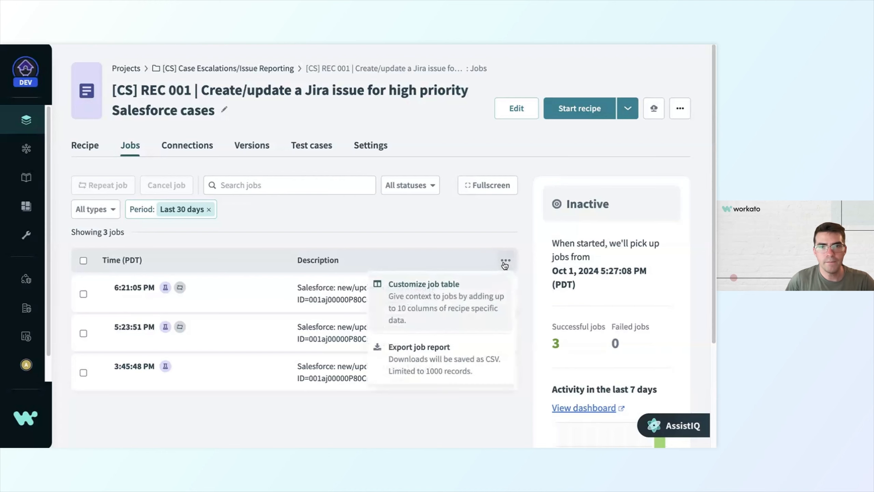
left_click(404, 305)
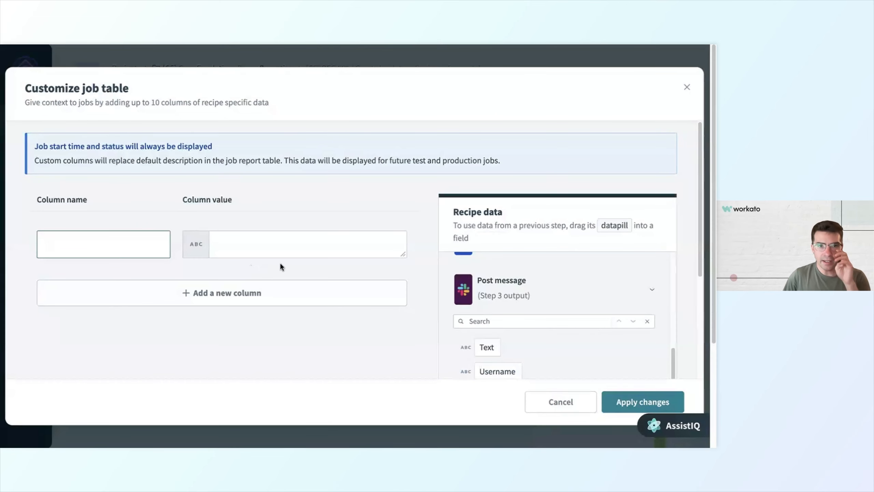
scroll(481, 315, "up", 5)
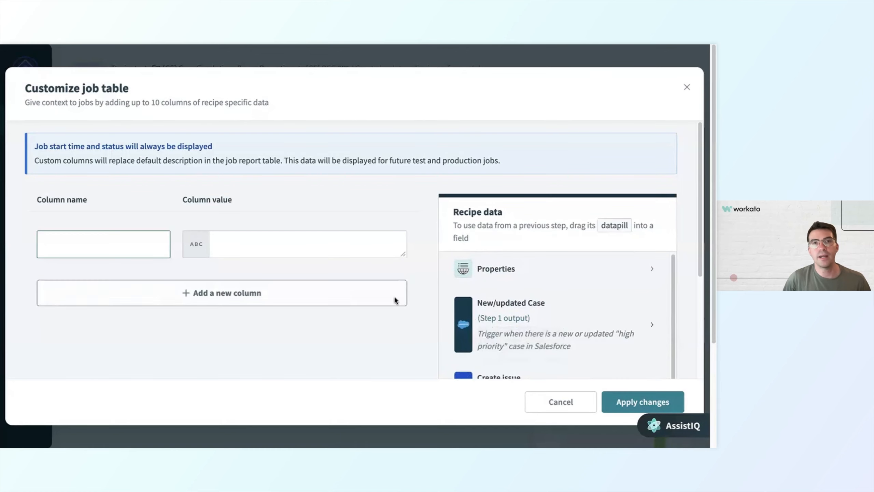
left_click(544, 333)
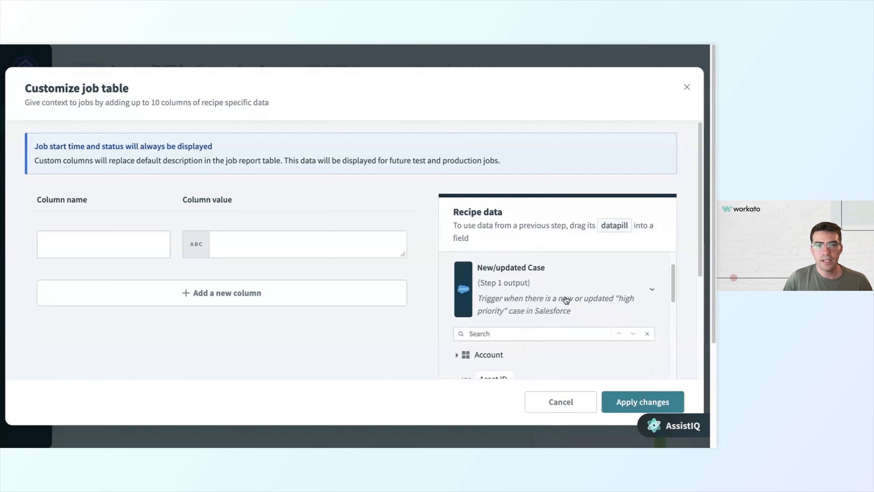
scroll(516, 273, "down", 3)
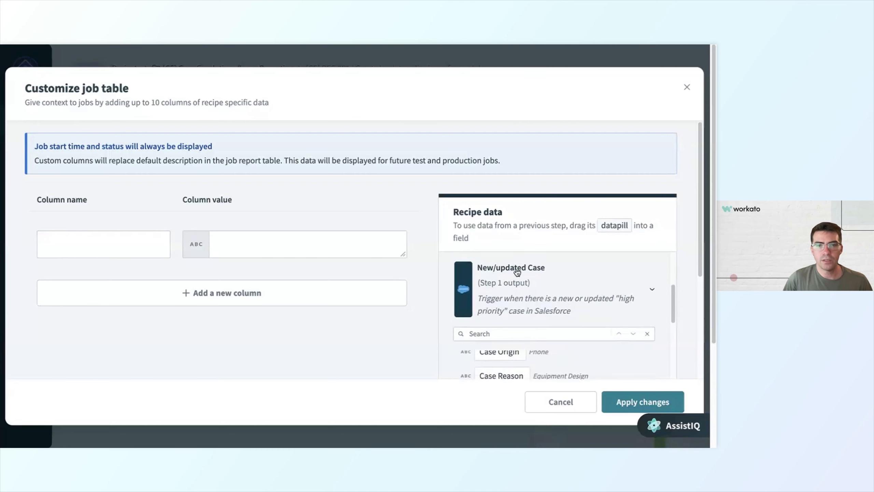
scroll(547, 356, "down", 2)
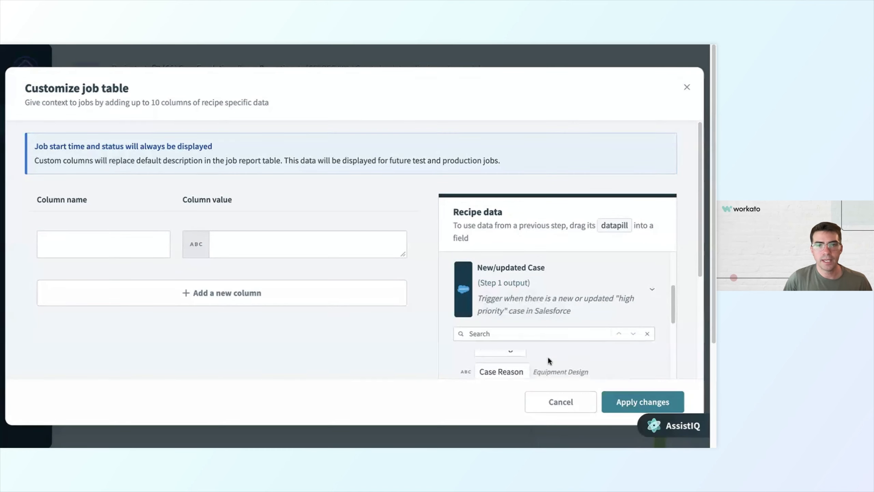
left_click(103, 244)
type("Case Number")
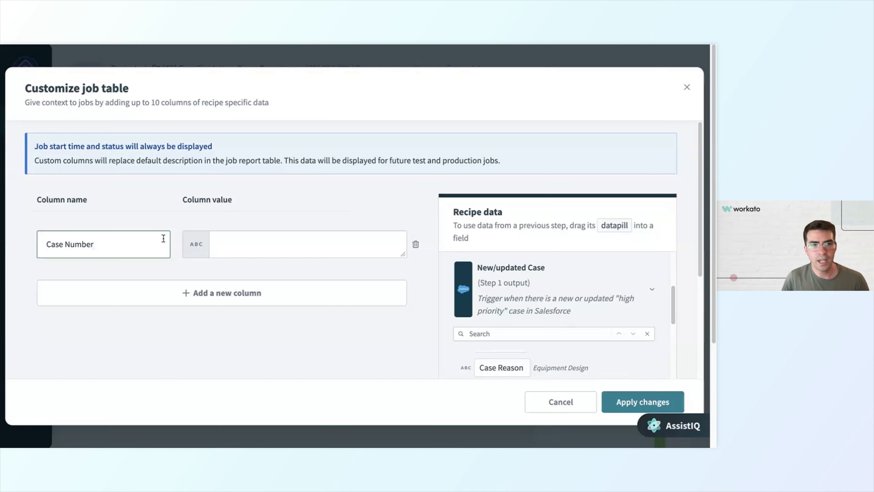
- Map the Case Number column's value to the Case Number datapill from the Salesforce New/updated Case output
left_click(218, 248)
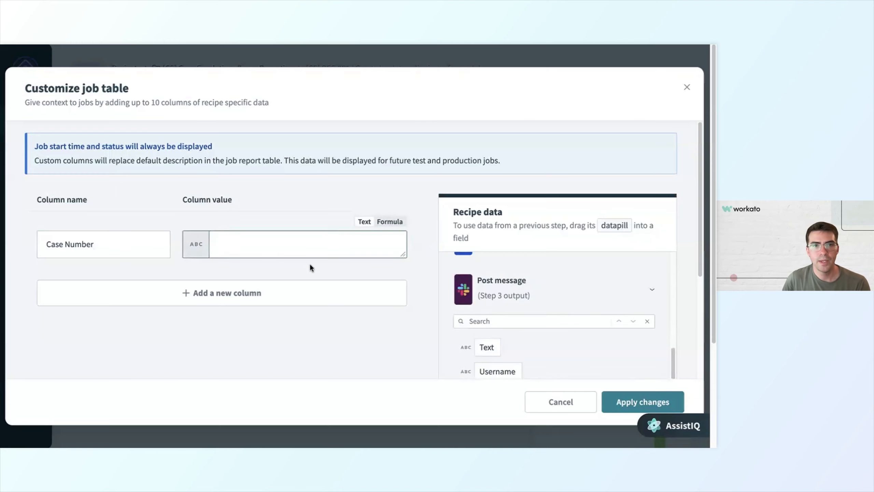
scroll(502, 298, "up", 1)
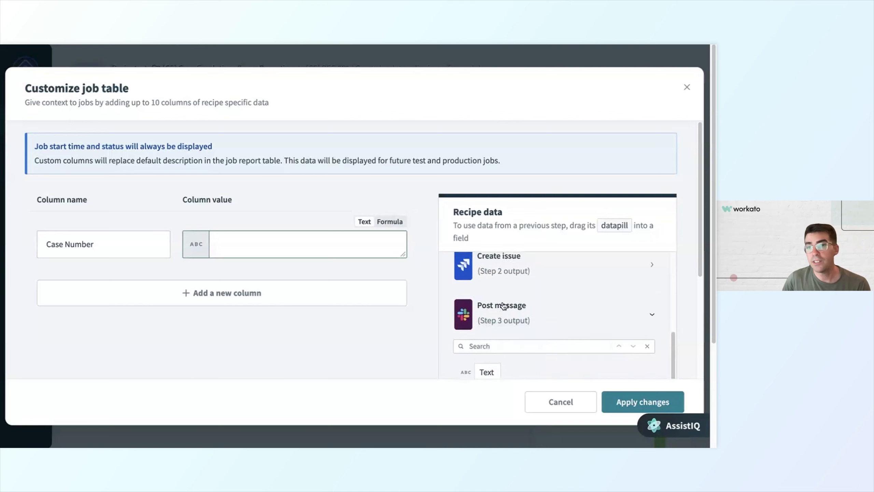
scroll(501, 304, "up", 1)
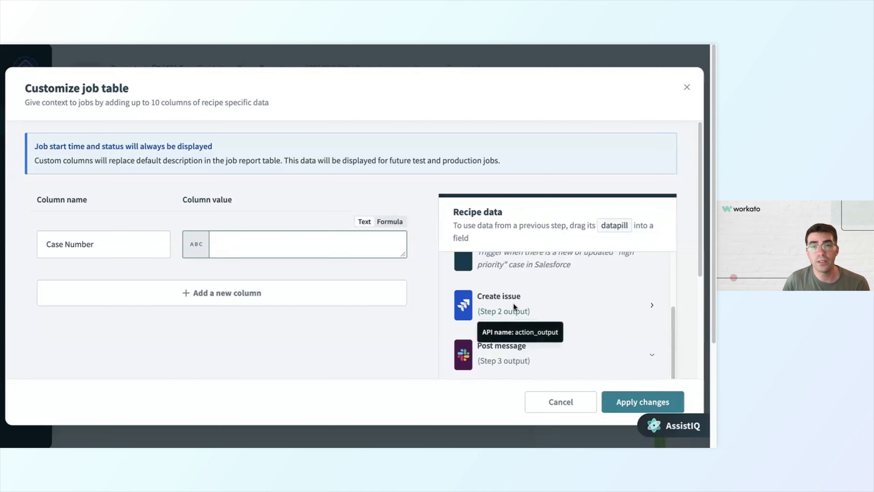
scroll(514, 303, "up", 1)
left_click(514, 306)
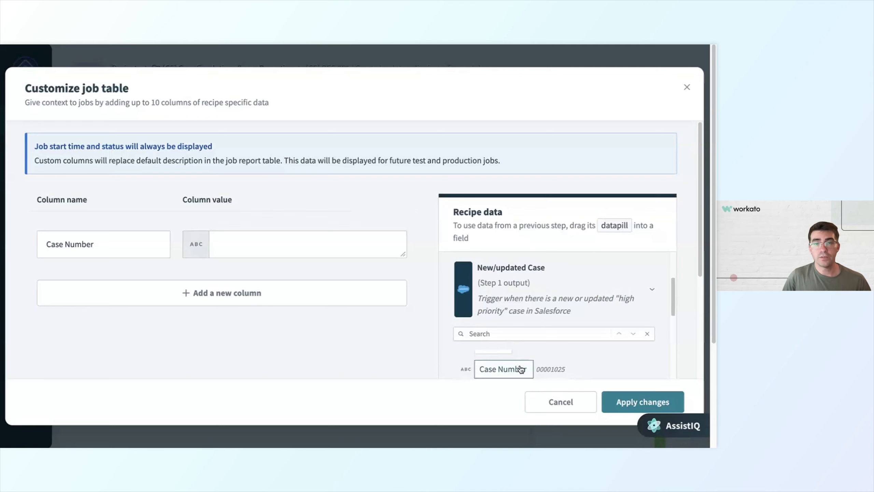
left_click(517, 368)
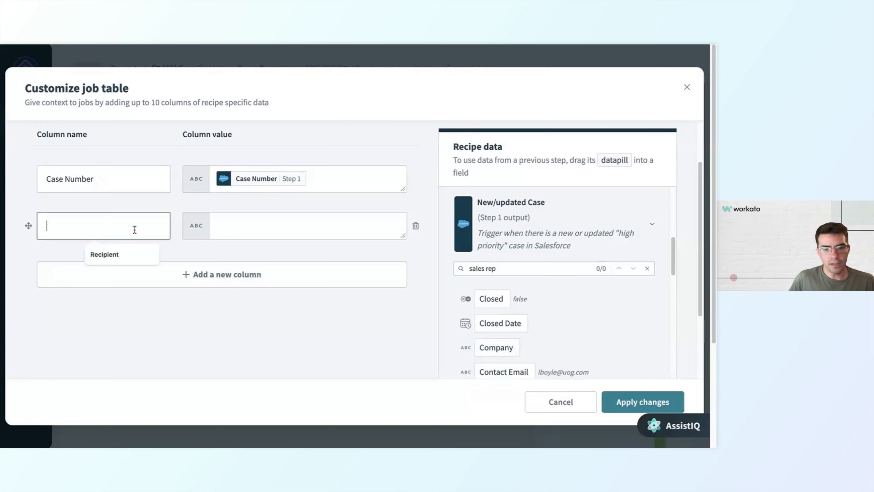
- Set up a second column named Company with the Salesforce Company datapill as its value, and apply the job table changes
type("Company")
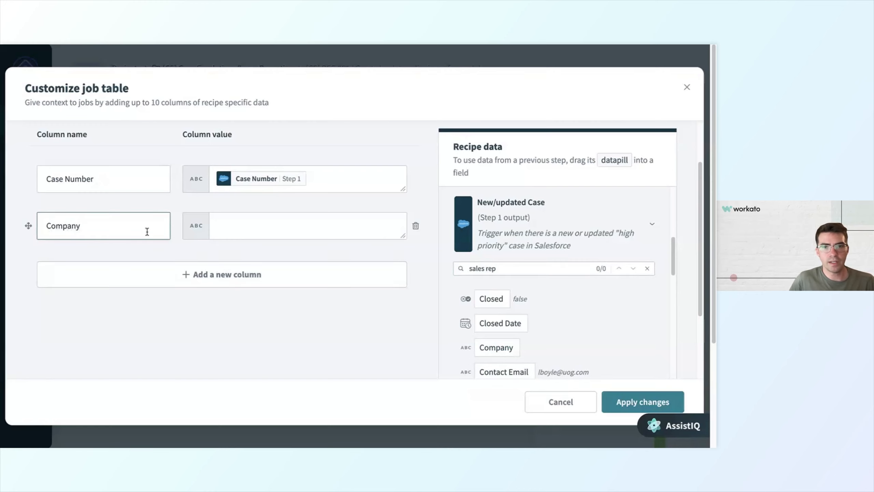
left_click(295, 231)
left_click(495, 347)
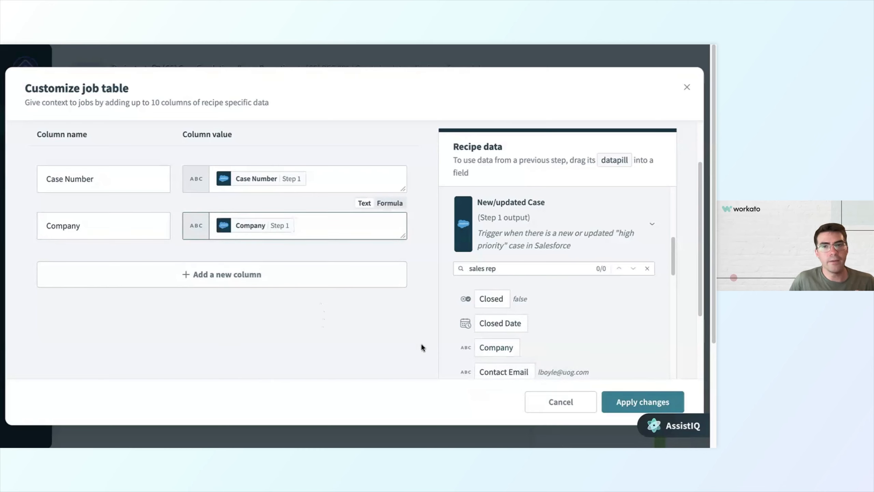
left_click(635, 406)
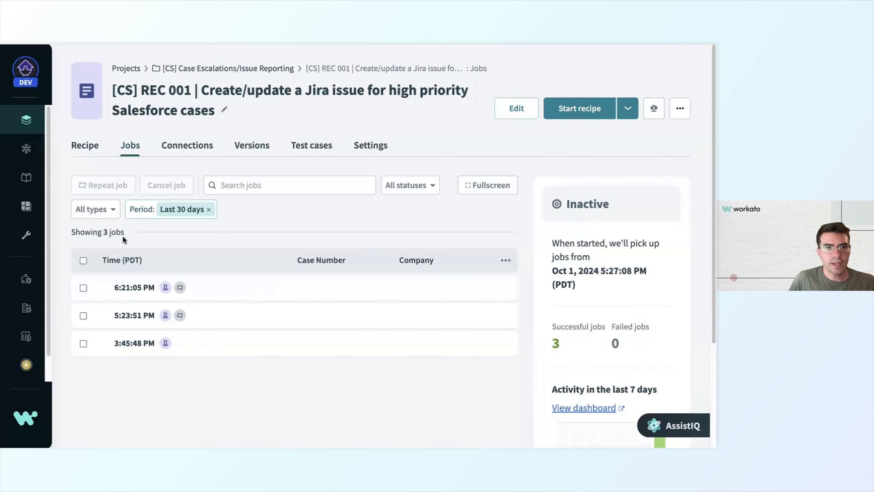
- Repeat the 6:21:05 PM job from the job list
left_click(83, 288)
left_click(103, 186)
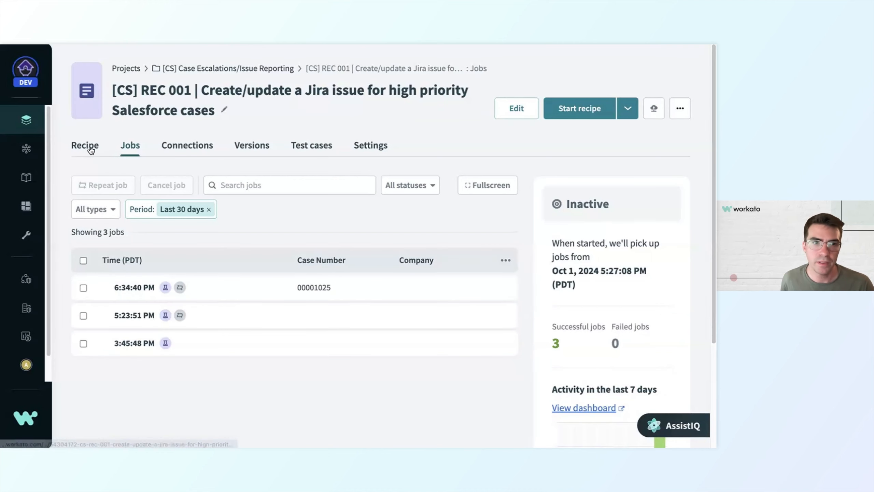
- Open the recipe for editing and insert a Handle errors block between the Salesforce trigger and the Jira issue step
left_click(74, 145)
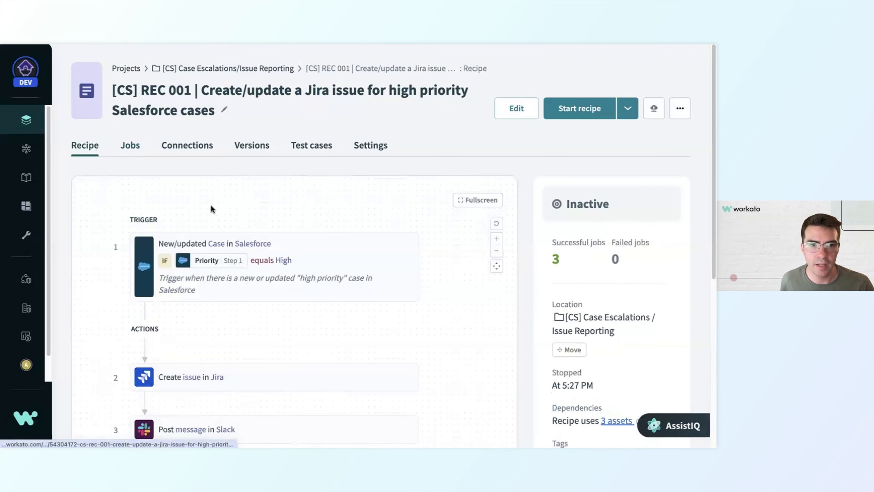
left_click(518, 109)
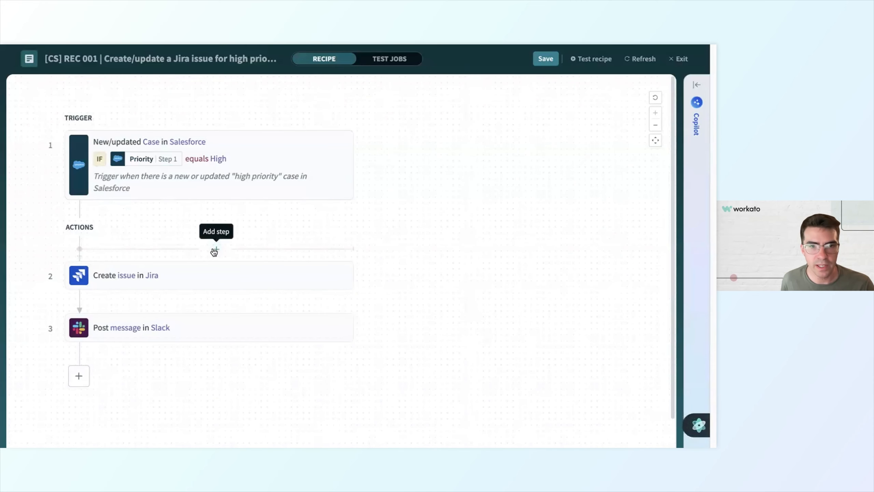
left_click(215, 249)
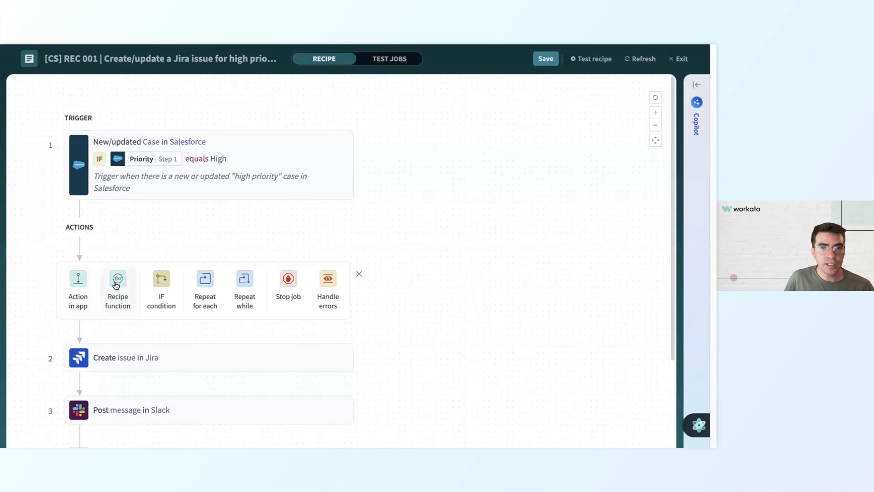
left_click(328, 291)
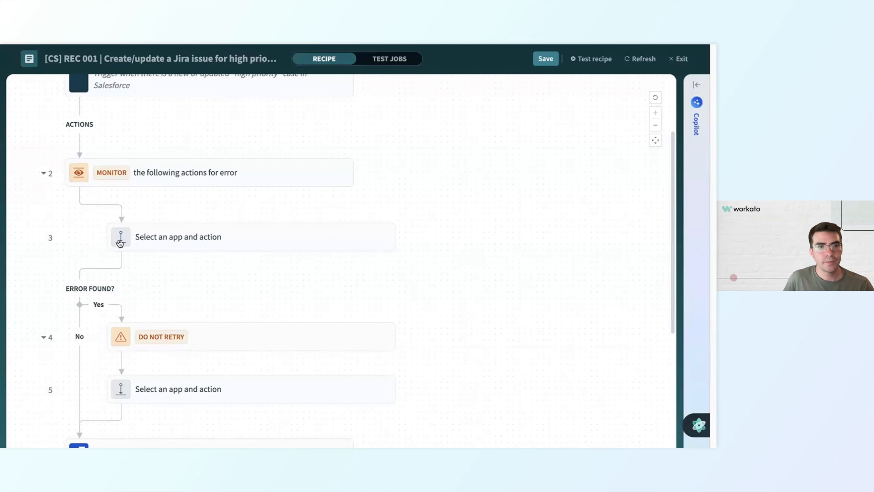
- Move the Create issue in Jira and Post message in Slack steps into the Monitor block, with the Slack step after the Jira step
scroll(72, 353, "down", 1)
scroll(131, 316, "up", 6)
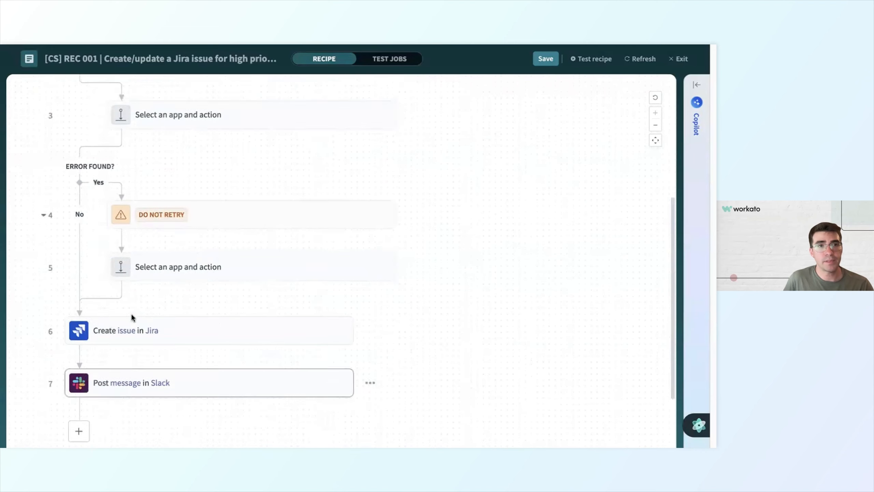
scroll(127, 210, "down", 2)
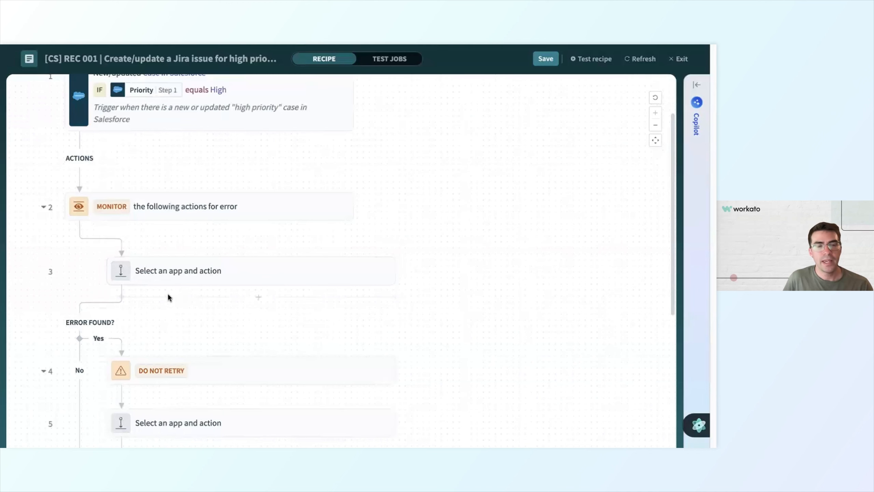
scroll(183, 313, "down", 3)
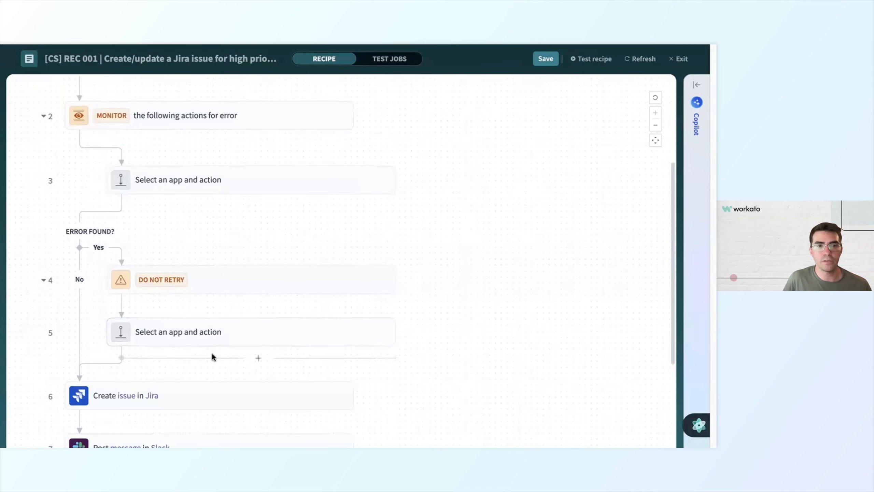
left_click_drag(173, 400, 205, 138)
scroll(191, 279, "down", 2)
left_click_drag(172, 376, 225, 221)
scroll(226, 224, "up", 3)
scroll(226, 224, "down", 4)
left_click_drag(189, 323, 223, 118)
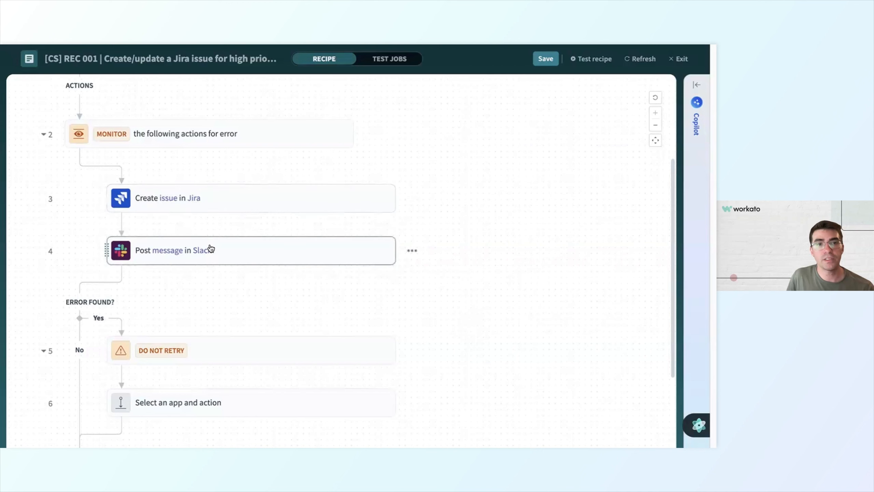
- Copy the Post message in Slack step and paste it into the error branch, directly below the Do not retry block
scroll(180, 298, "down", 1)
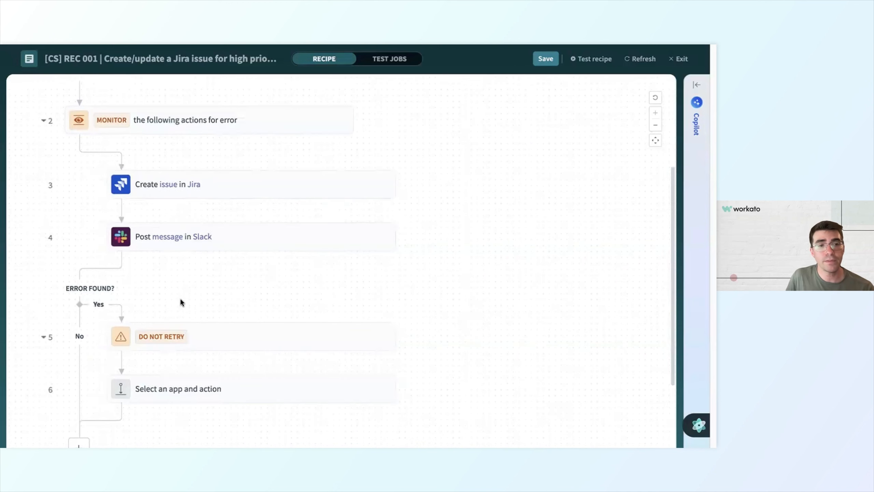
scroll(179, 295, "down", 2)
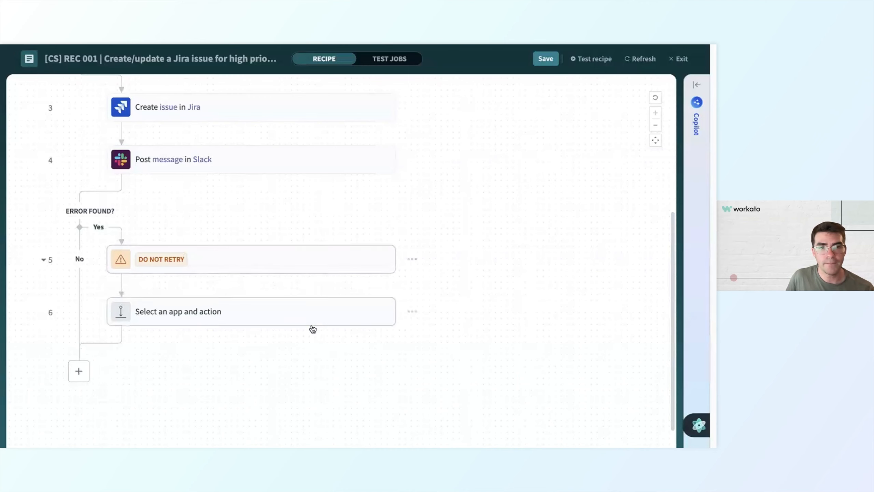
left_click_drag(224, 154, 219, 160)
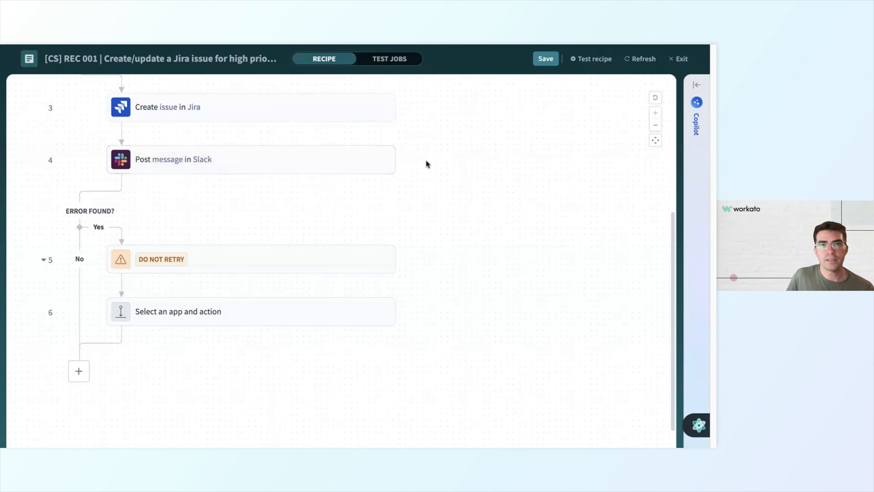
left_click(412, 160)
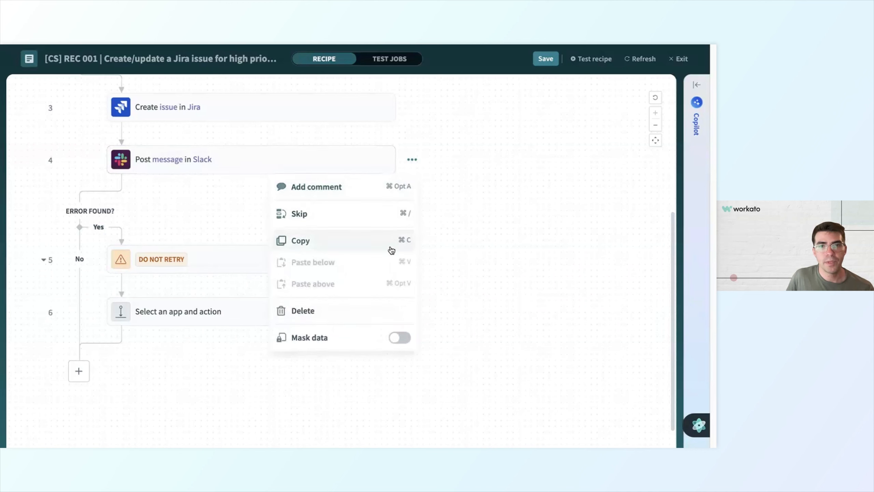
left_click(392, 242)
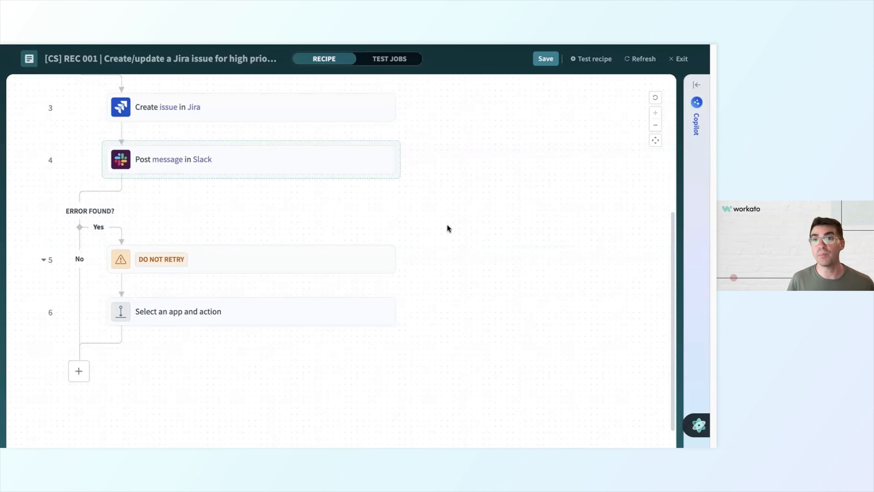
mouse_move(257, 288)
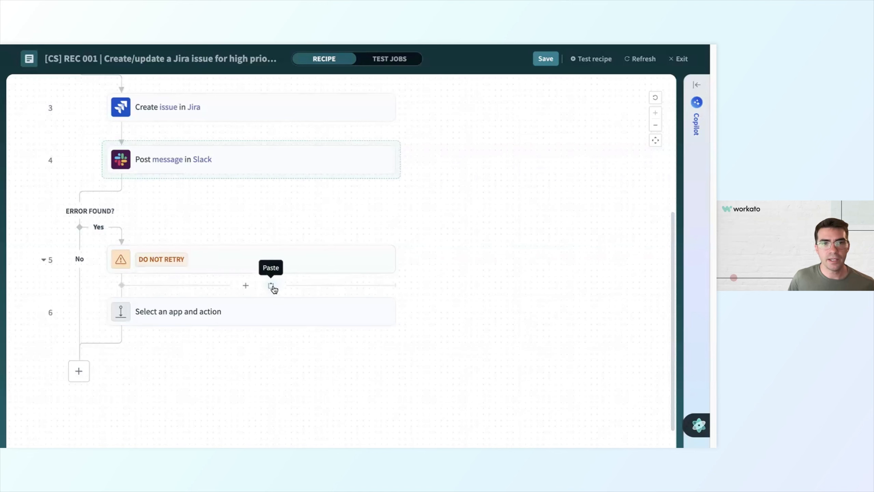
left_click(271, 286)
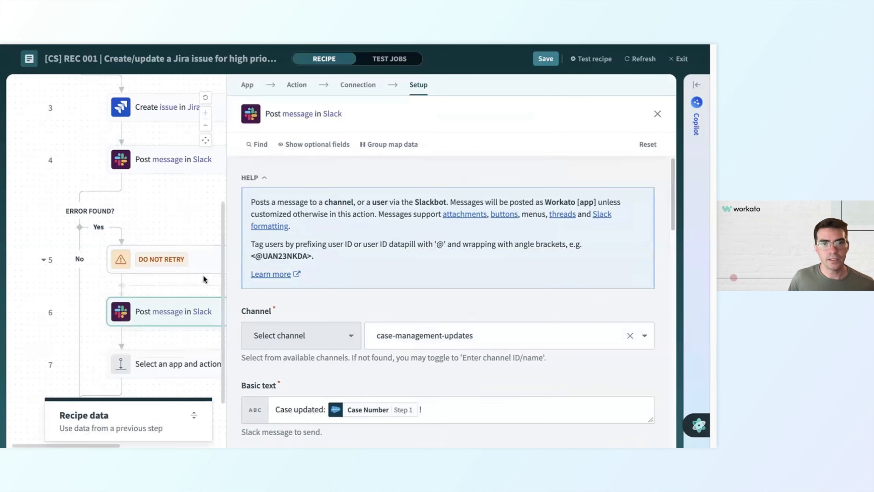
- Set the pasted Slack step's channel to case-management-admins
scroll(340, 277, "down", 1)
scroll(340, 278, "down", 1)
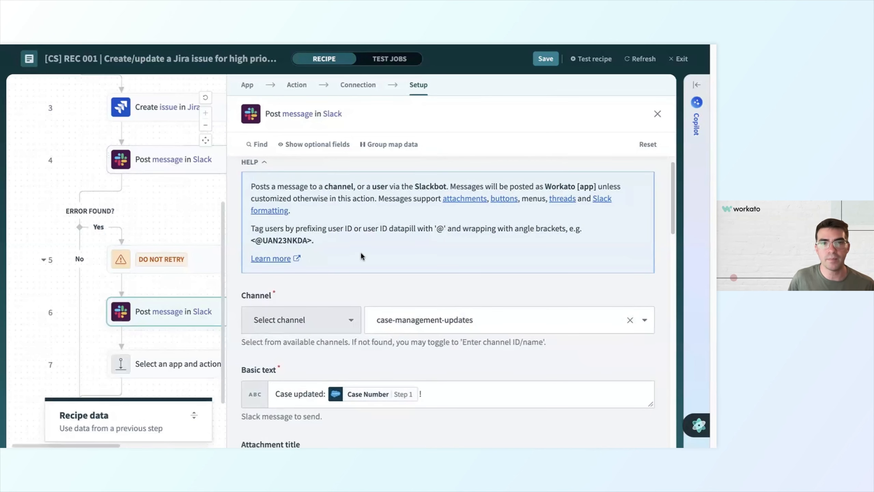
scroll(363, 257, "down", 2)
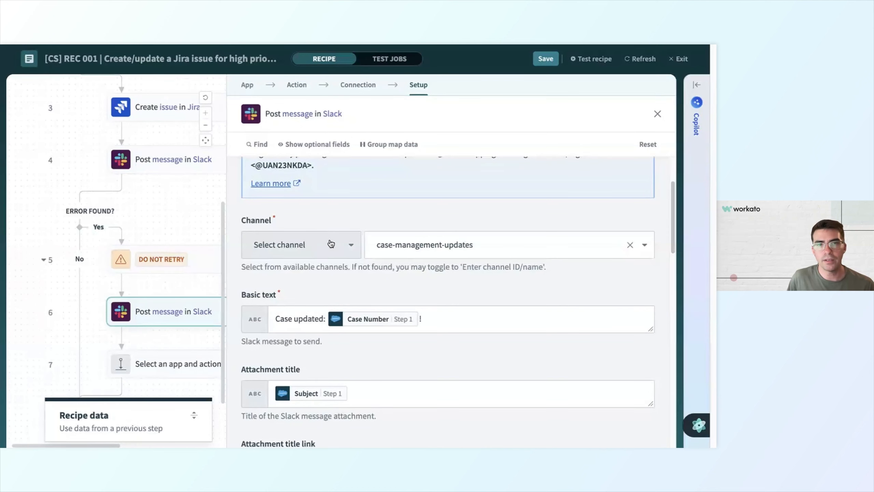
left_click(426, 245)
scroll(480, 362, "down", 2)
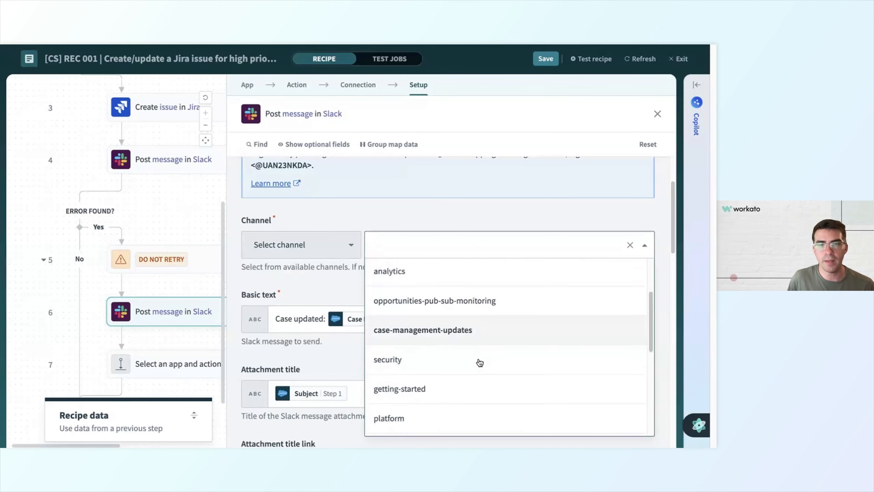
scroll(479, 364, "down", 4)
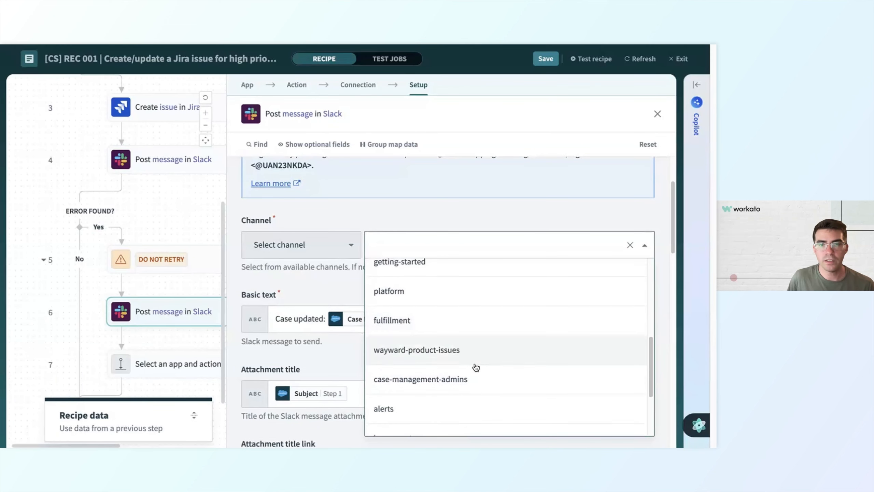
left_click(473, 378)
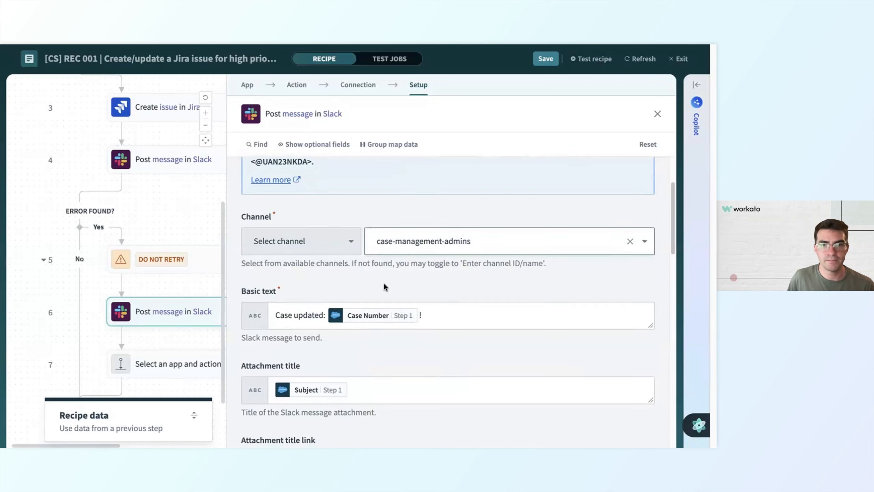
- Replace the Slack message's basic text with "Error Found:" followed by the Error message datapill from the On error output
scroll(384, 286, "down", 1)
left_click_drag(431, 290, 266, 272)
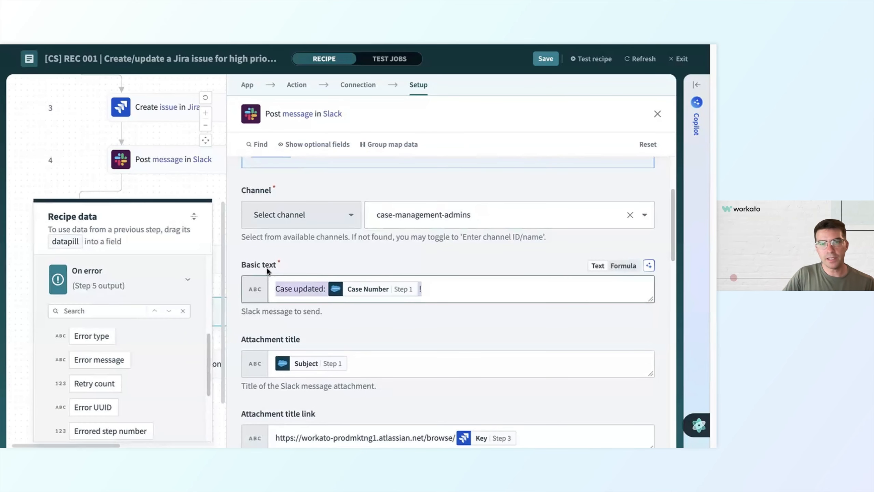
key("BackSpace")
type("Er")
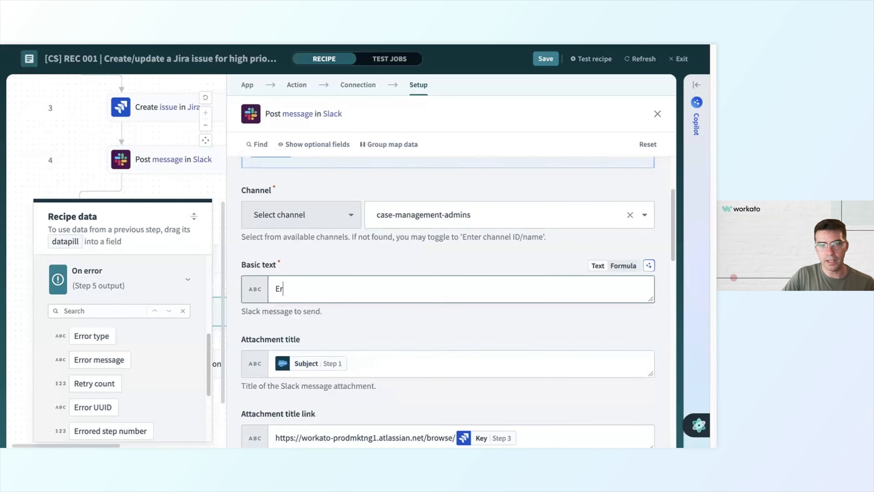
type("ror Found:")
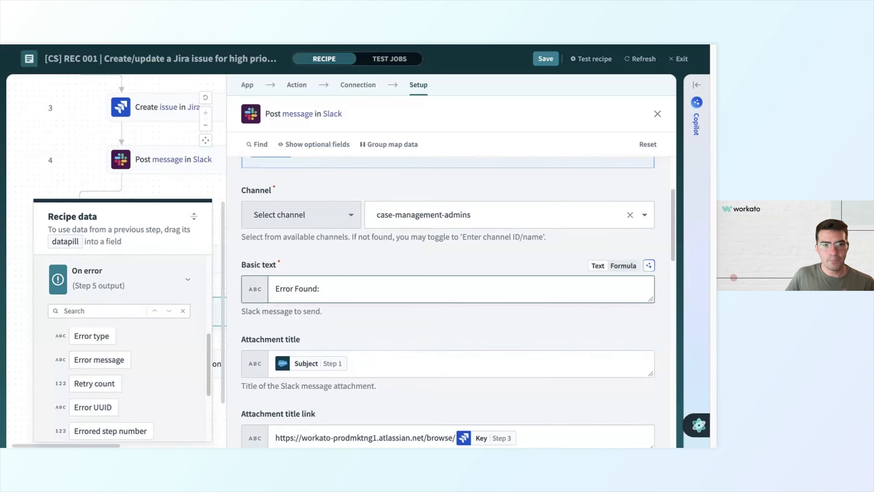
scroll(138, 388, "up", 2)
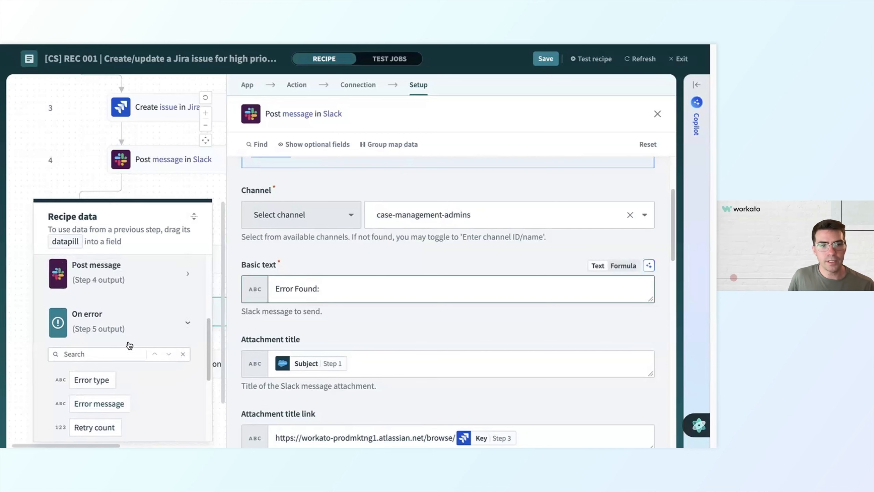
scroll(129, 346, "down", 2)
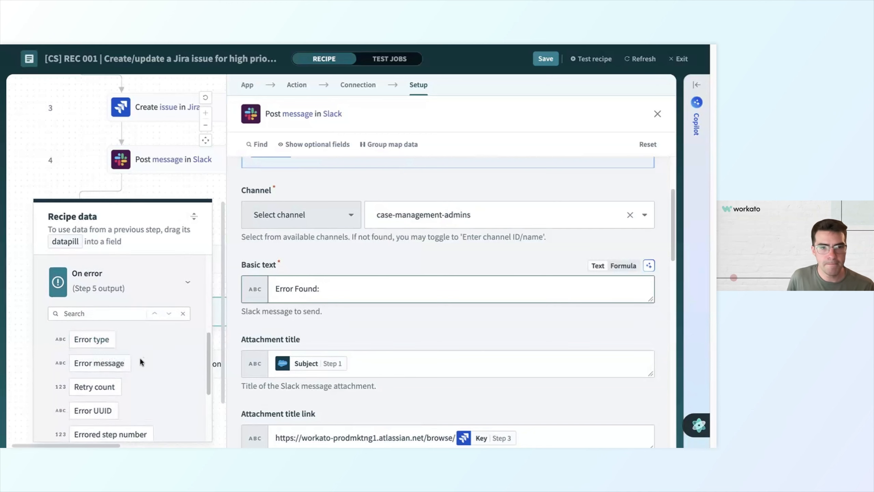
left_click(122, 362)
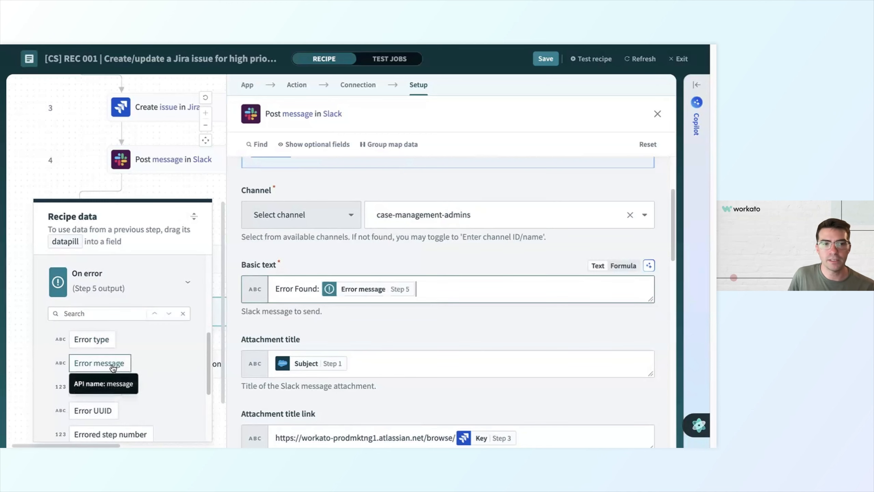
- Try adding the Recipe URL datapill from Properties after Description in the Slack message's attachment text
scroll(352, 322, "down", 5)
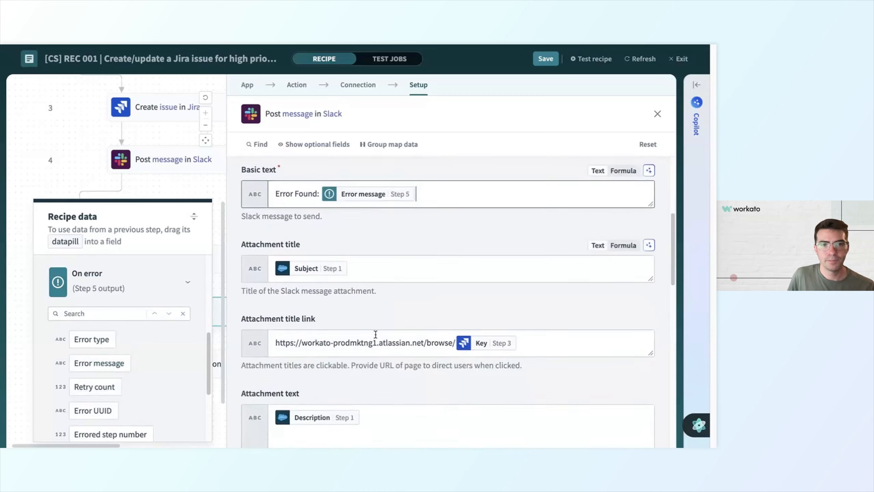
left_click(407, 368)
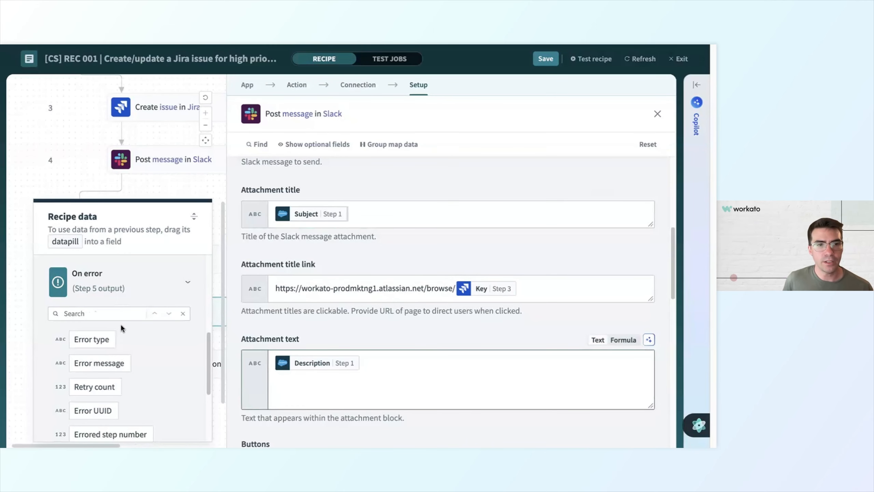
scroll(148, 356, "down", 2)
scroll(137, 356, "down", 2)
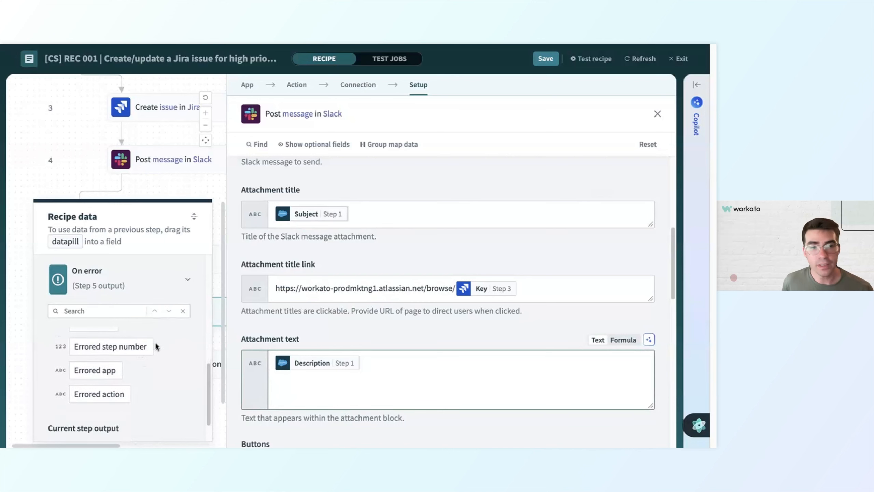
scroll(137, 379, "up", 5)
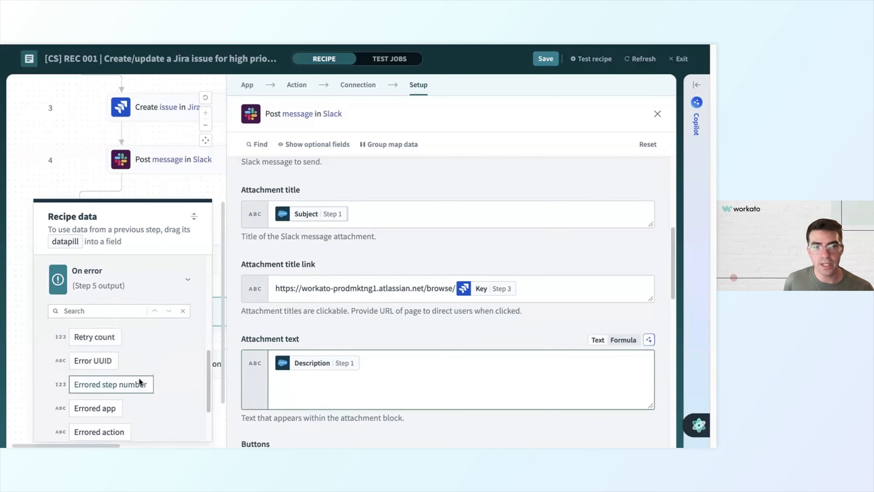
scroll(144, 383, "up", 5)
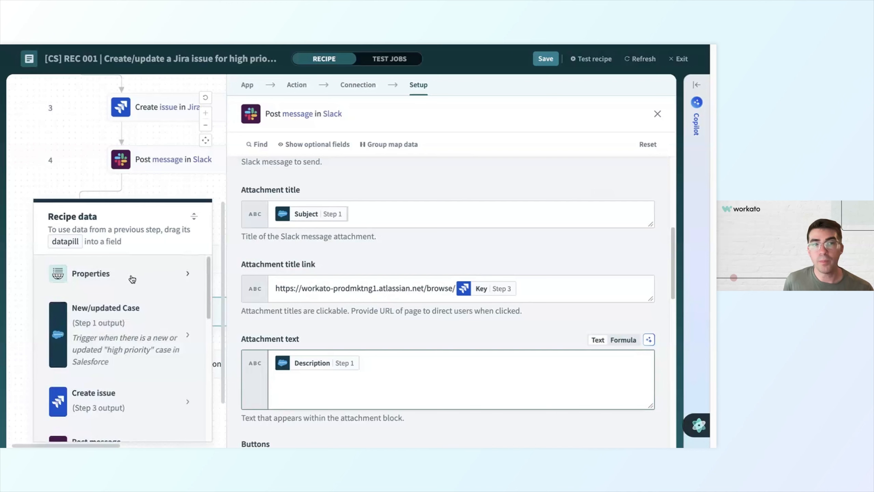
left_click(99, 274)
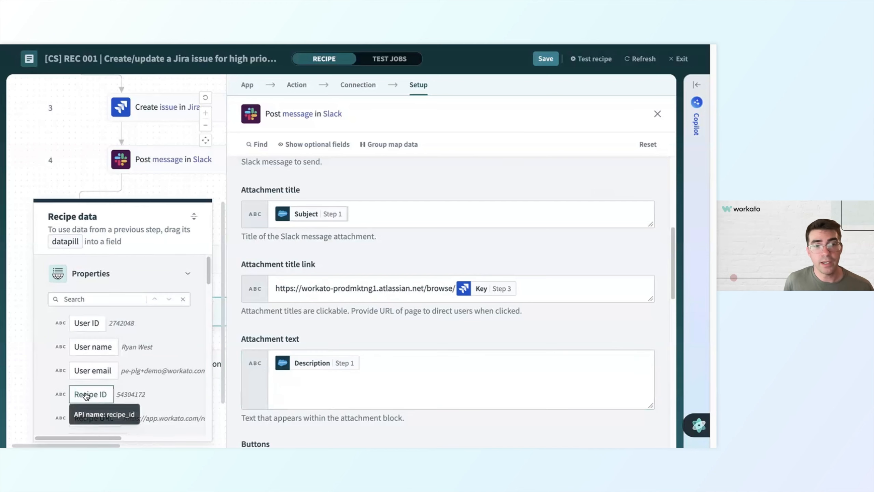
left_click(102, 422)
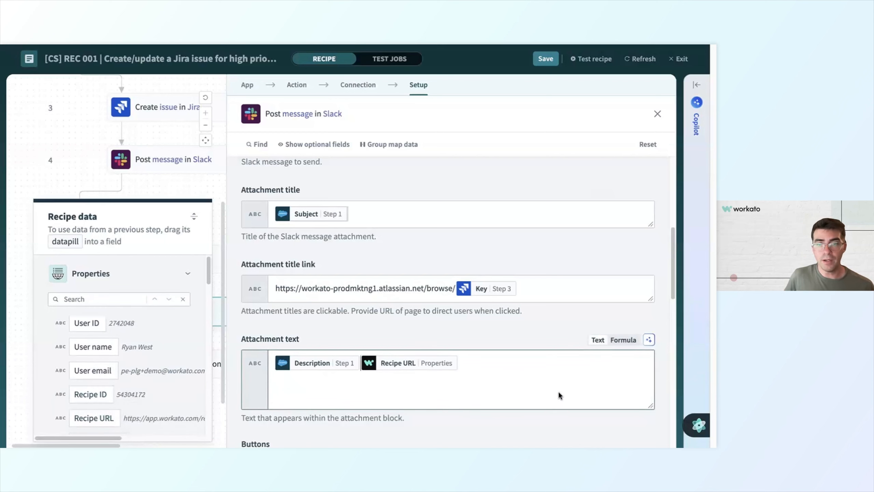
- Replace the attachment title link with the Recipe URL datapill and the attachment text with the Recipe name datapill
key("BackSpace")
key("BackSpace")
left_click_drag(454, 288, 265, 285)
key("BackSpace")
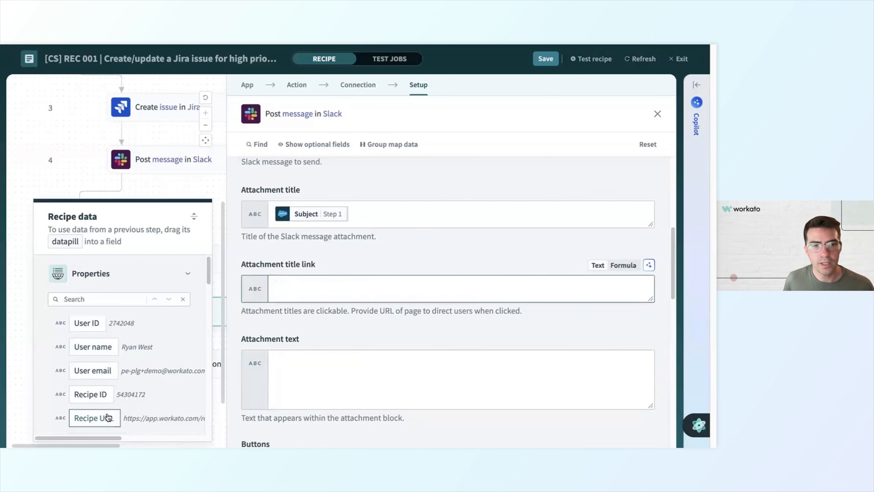
double_click(94, 417)
left_click(337, 387)
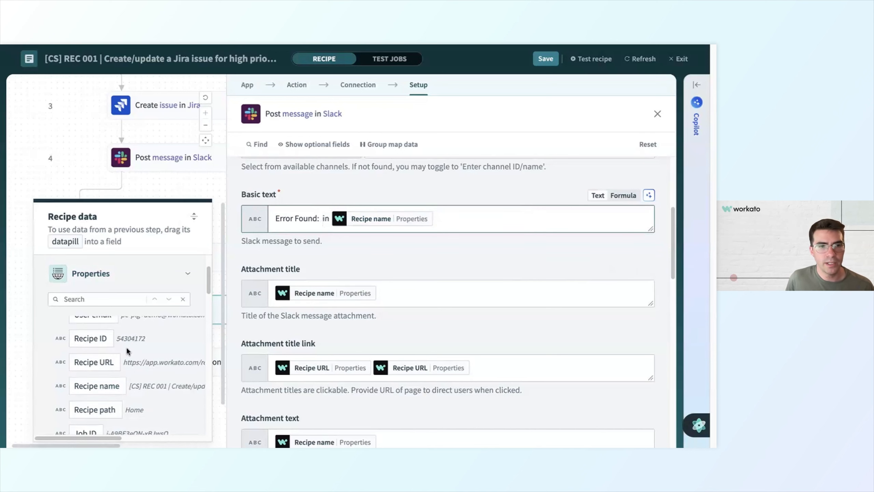
- Look through the On error output's available datapills and close the Slack step's setup
scroll(127, 347, "down", 10)
left_click(110, 349)
scroll(121, 344, "down", 2)
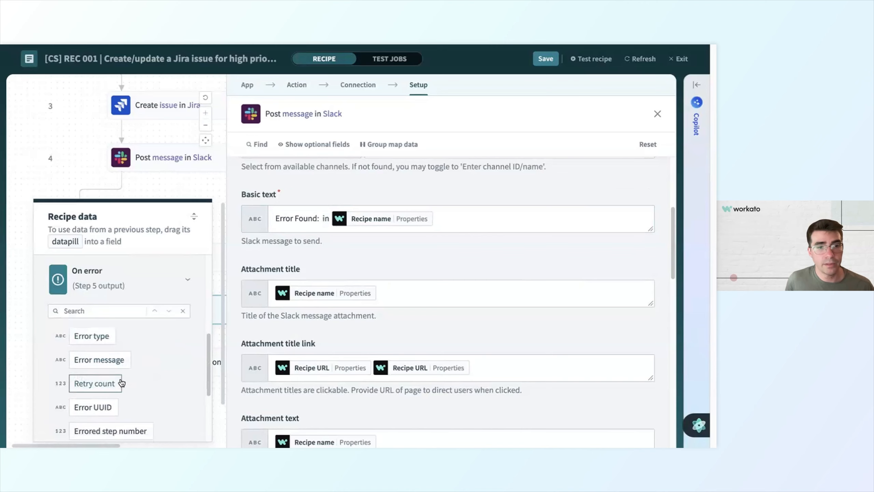
scroll(165, 347, "down", 3)
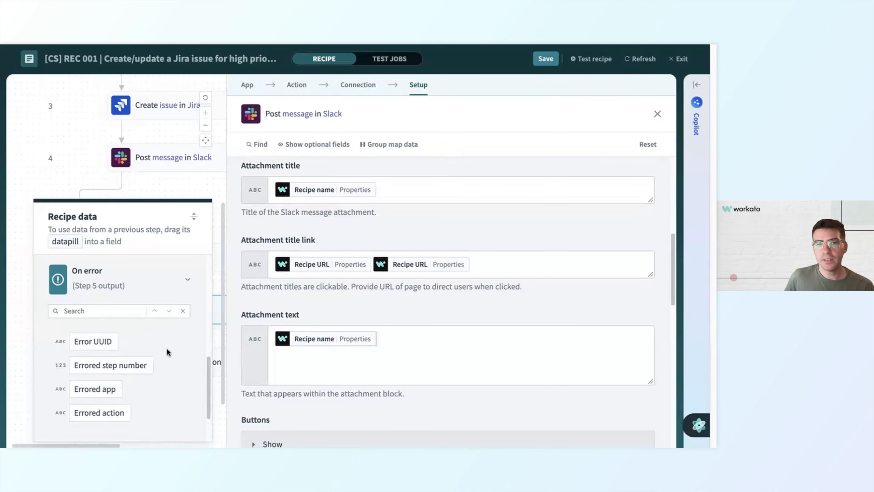
left_click(657, 115)
- Insert a Stop job step after the Slack message in the error branch and mark the stopped job as Failed
left_click(412, 361)
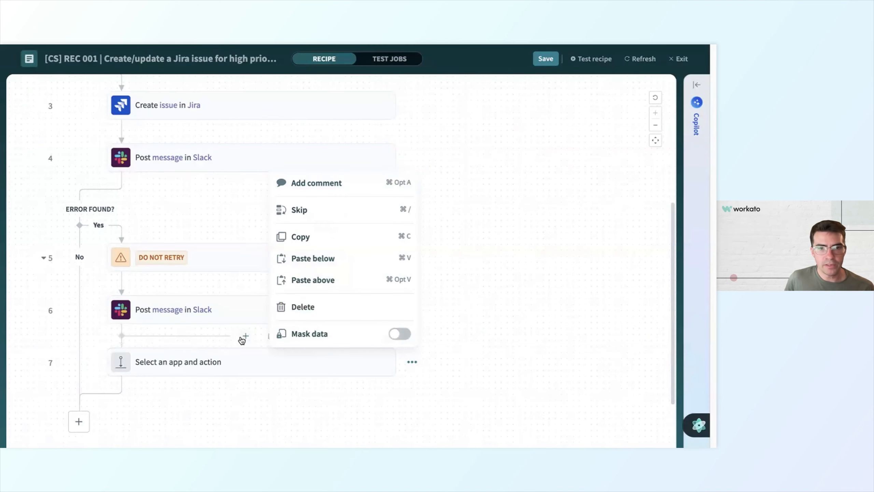
left_click(243, 337)
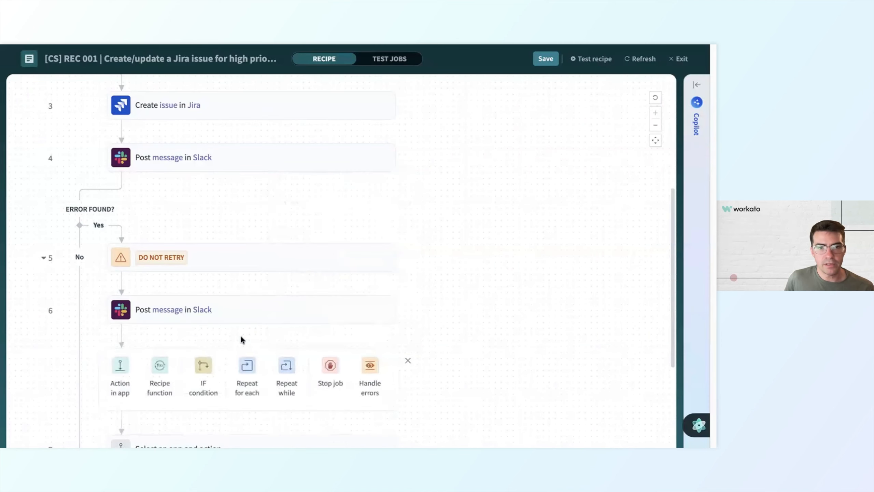
left_click(330, 368)
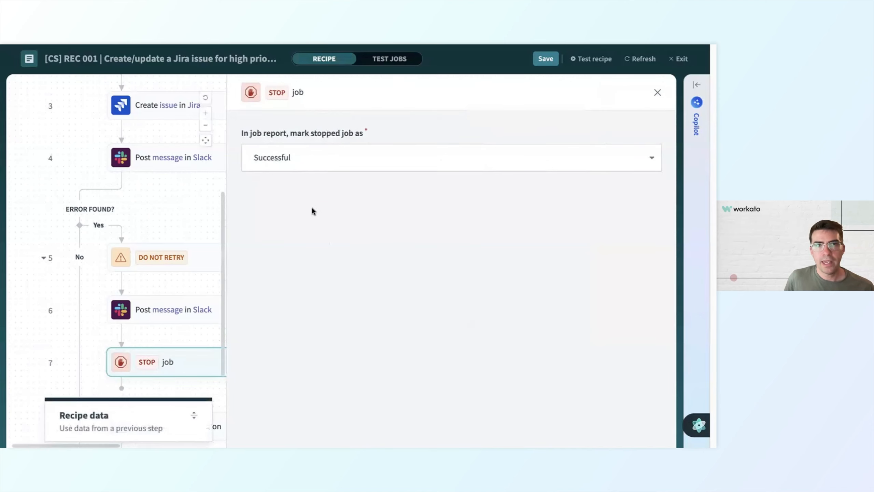
left_click(267, 161)
left_click(275, 212)
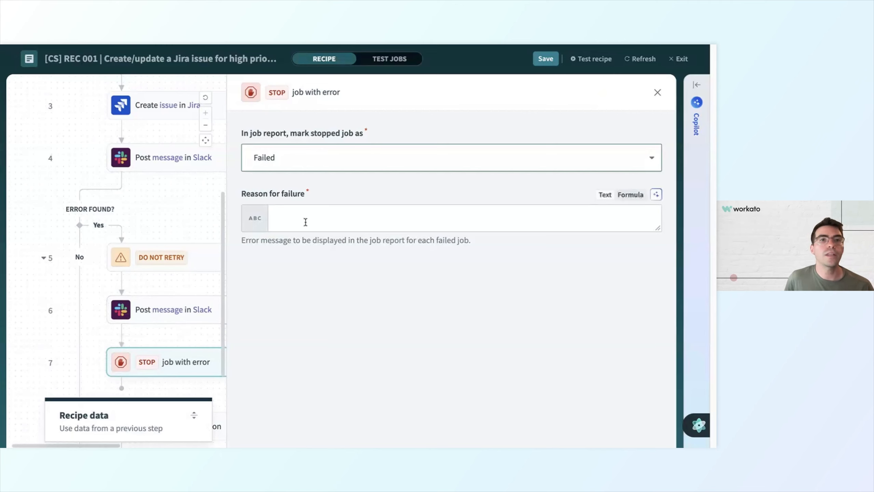
left_click(290, 159)
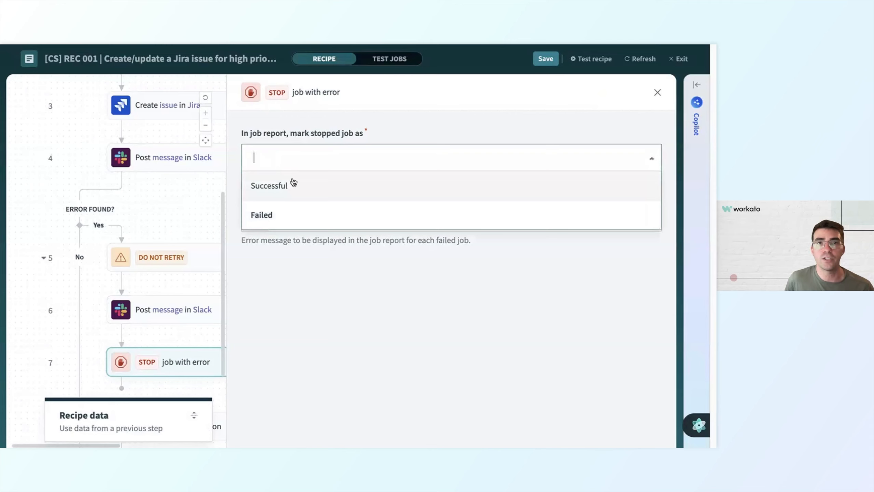
left_click(398, 116)
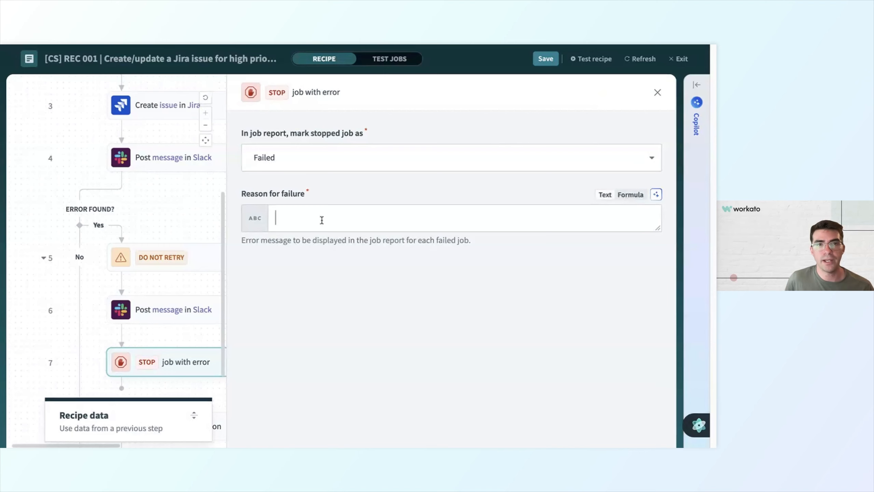
- Set the Stop job step's reason for failure to the Error message datapill from the On error output and close its setup
scroll(89, 429, "down", 2)
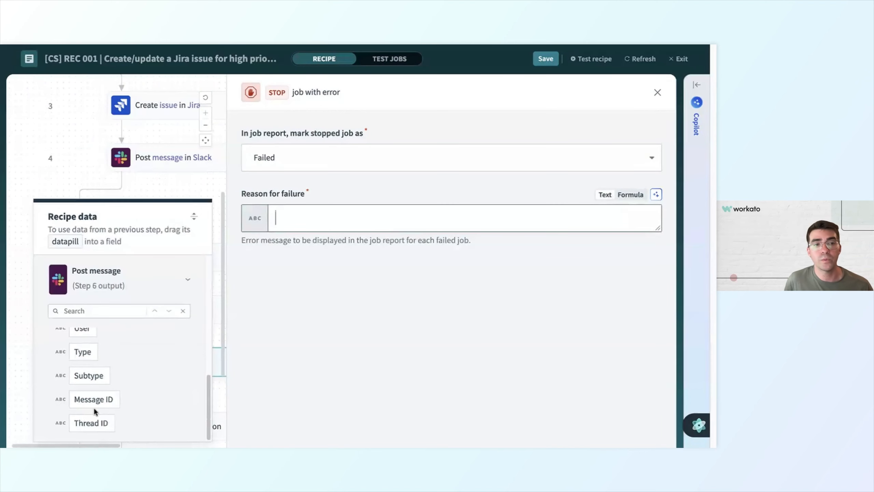
scroll(96, 323, "up", 10)
scroll(106, 335, "down", 9)
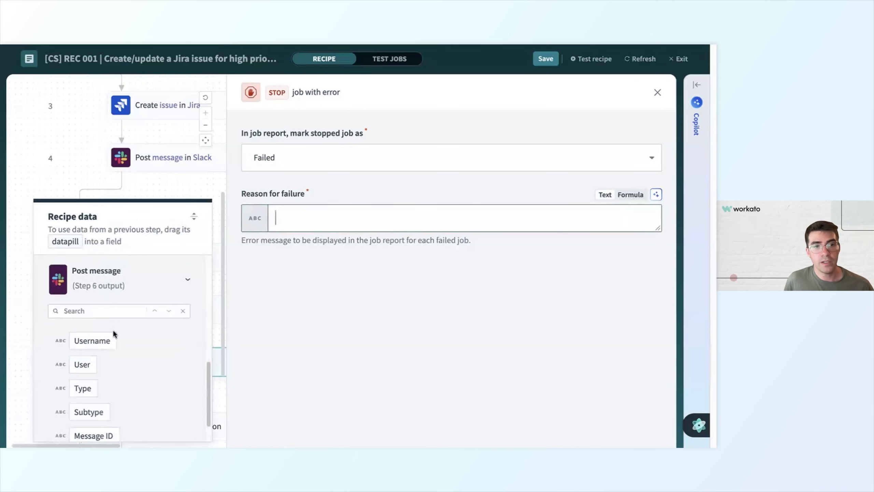
scroll(112, 332, "up", 1)
scroll(110, 330, "up", 2)
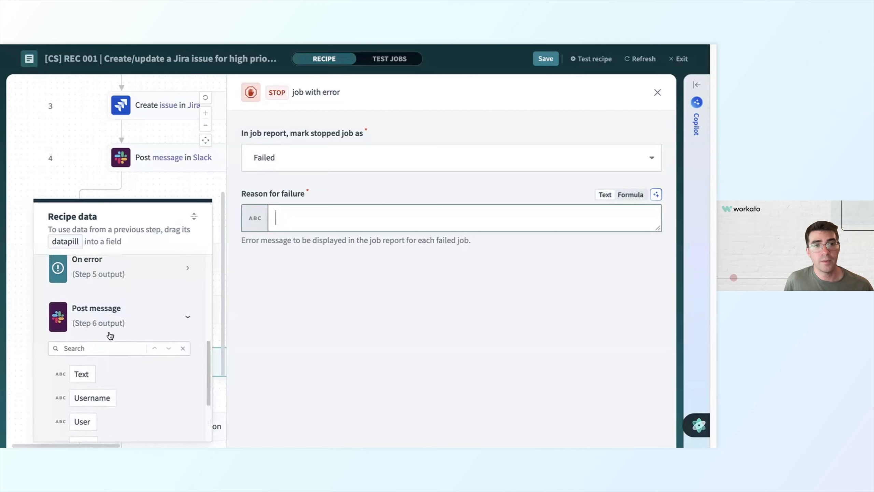
left_click(109, 274)
scroll(137, 394, "down", 2)
scroll(114, 379, "up", 2)
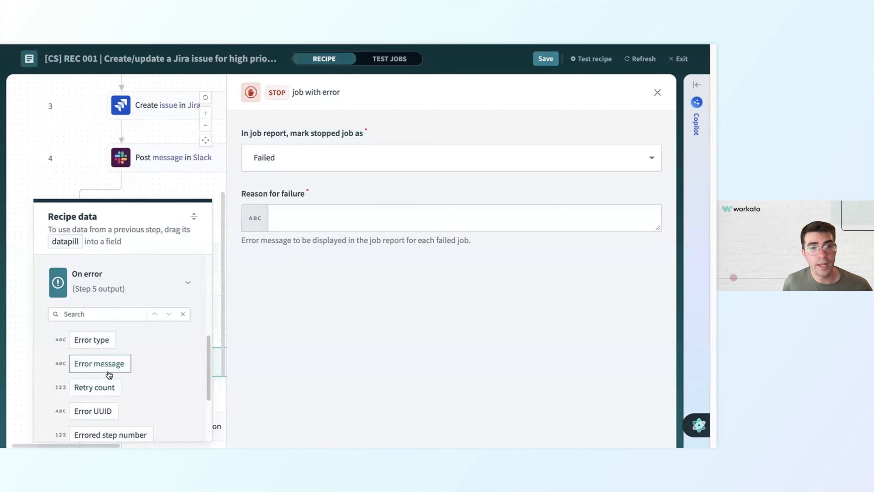
left_click(110, 375)
left_click(431, 325)
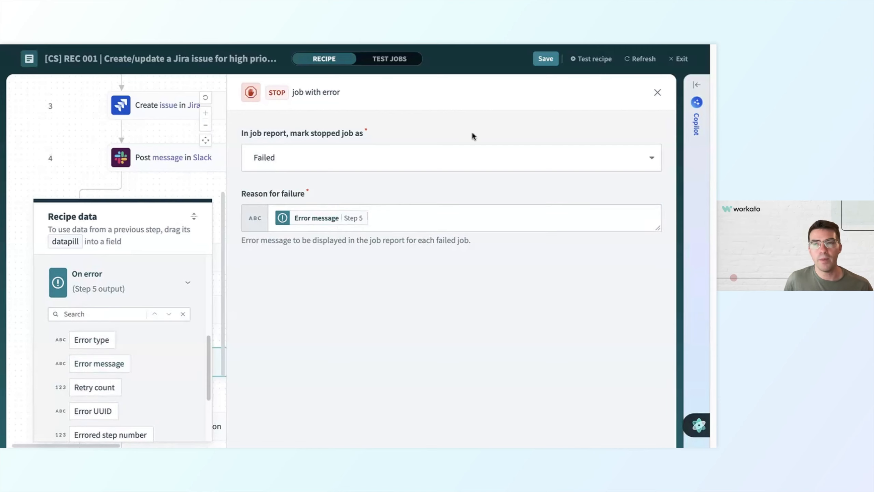
left_click(658, 92)
- Save the recipe and delete the empty action placeholder below the Stop job step
left_click(543, 64)
scroll(341, 290, "down", 4)
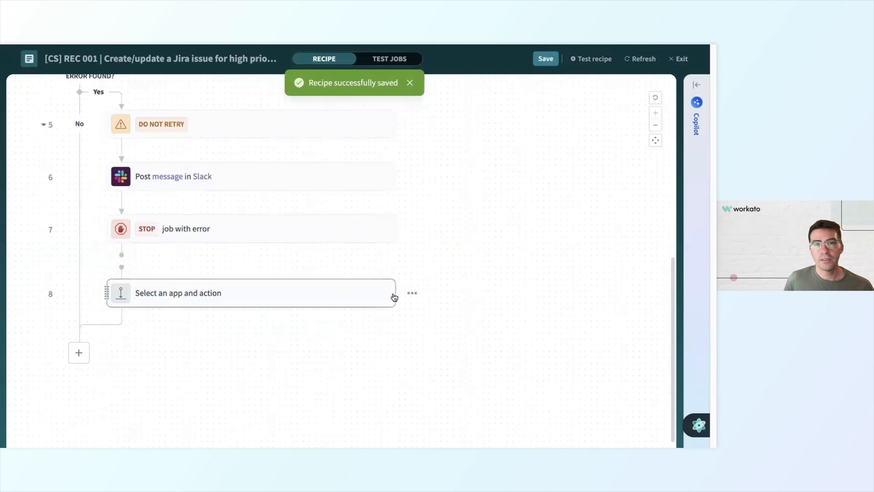
left_click(411, 293)
left_click(333, 245)
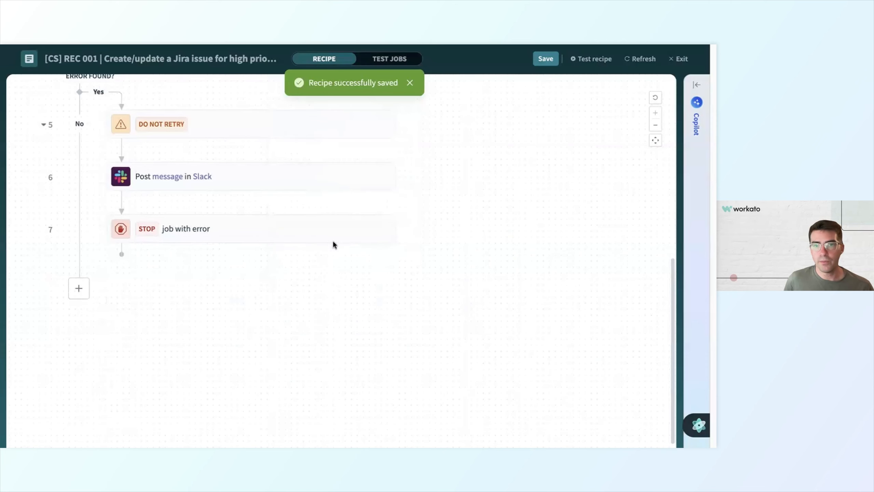
scroll(396, 284, "up", 10)
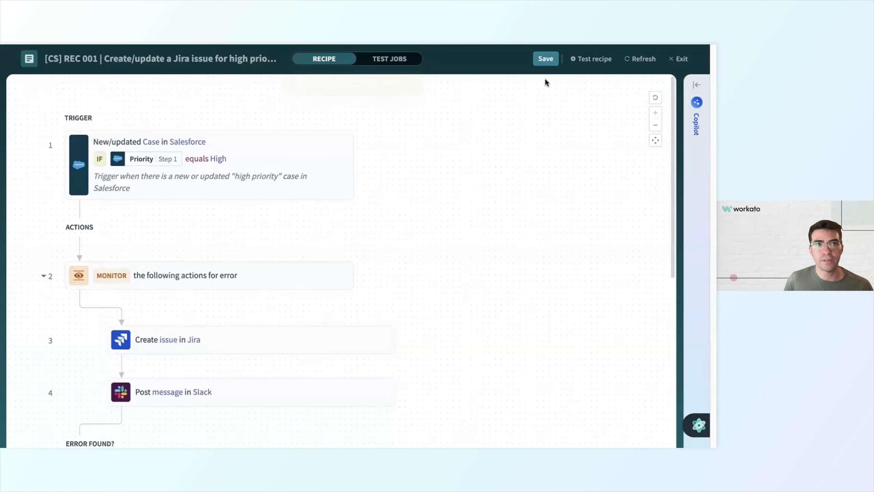